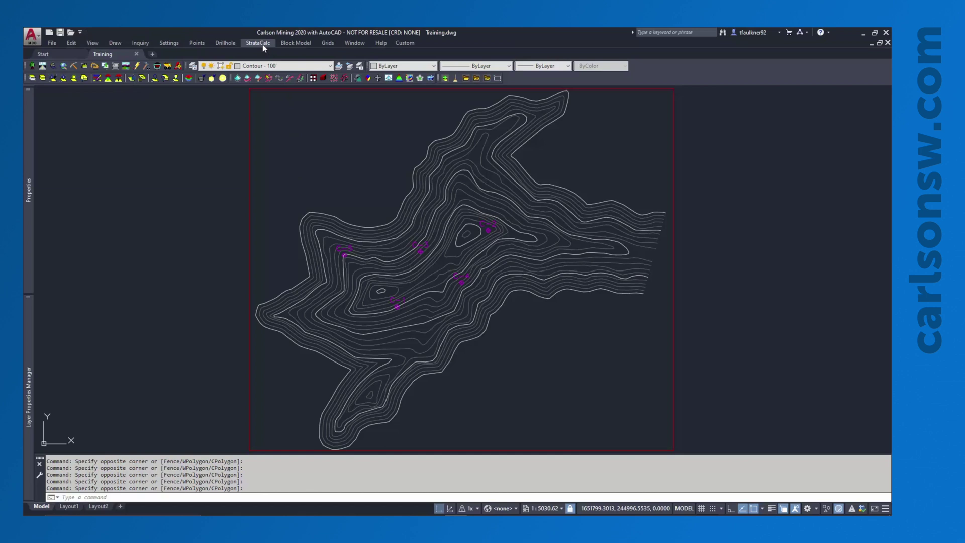
- Use Define Geologic Model to create a new file 'Geologic Model' in the Training Surfaces folder
{"action": "left_click", "coordinate": [262, 44]}
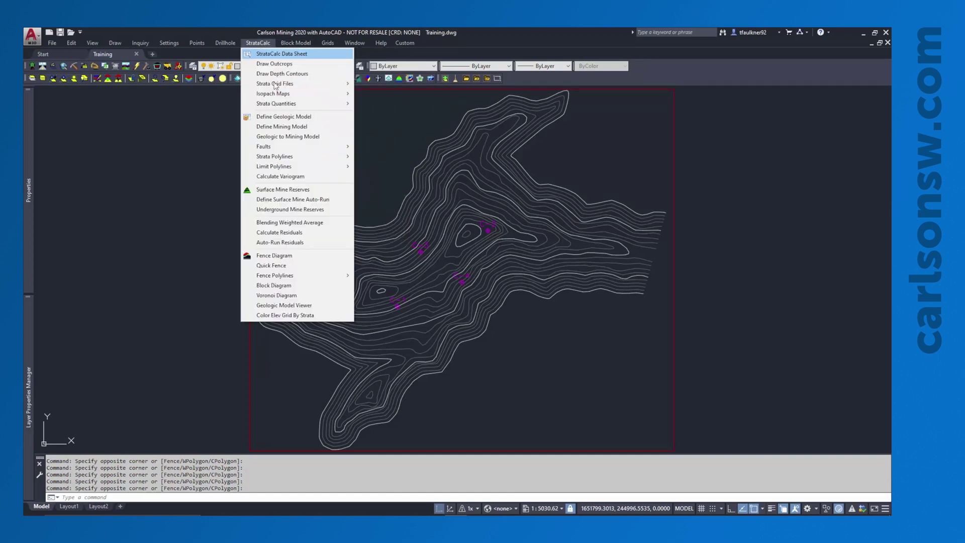
{"action": "left_click", "coordinate": [284, 117]}
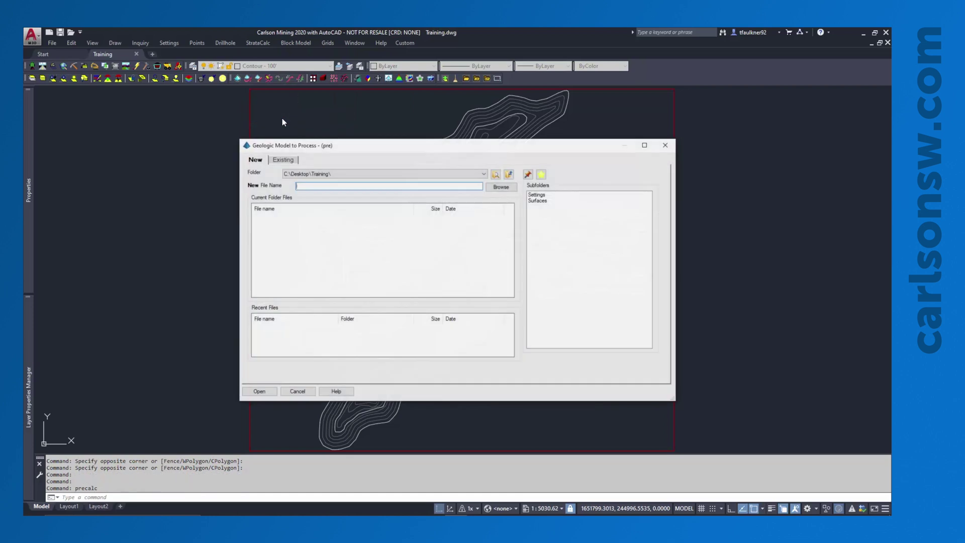
{"action": "left_click", "coordinate": [536, 201]}
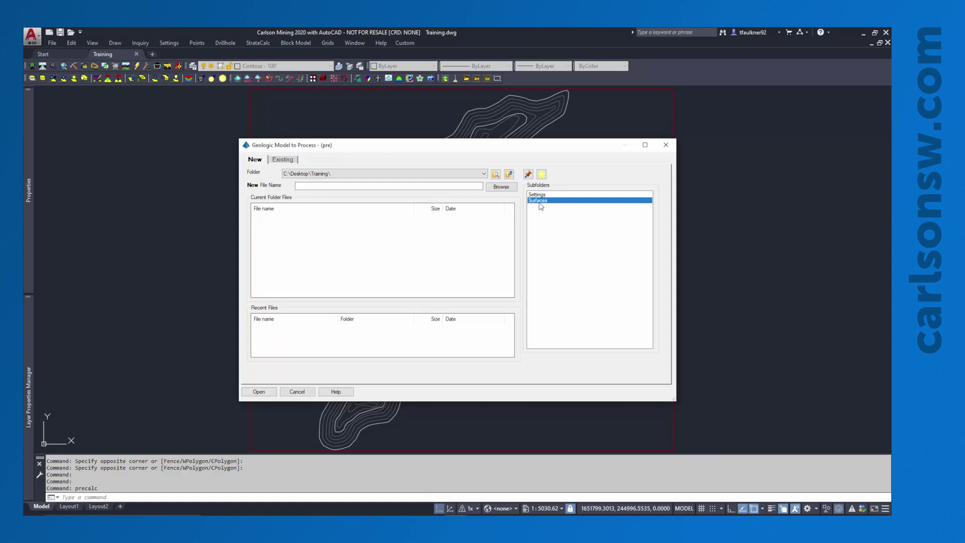
{"action": "double_click", "coordinate": [540, 204]}
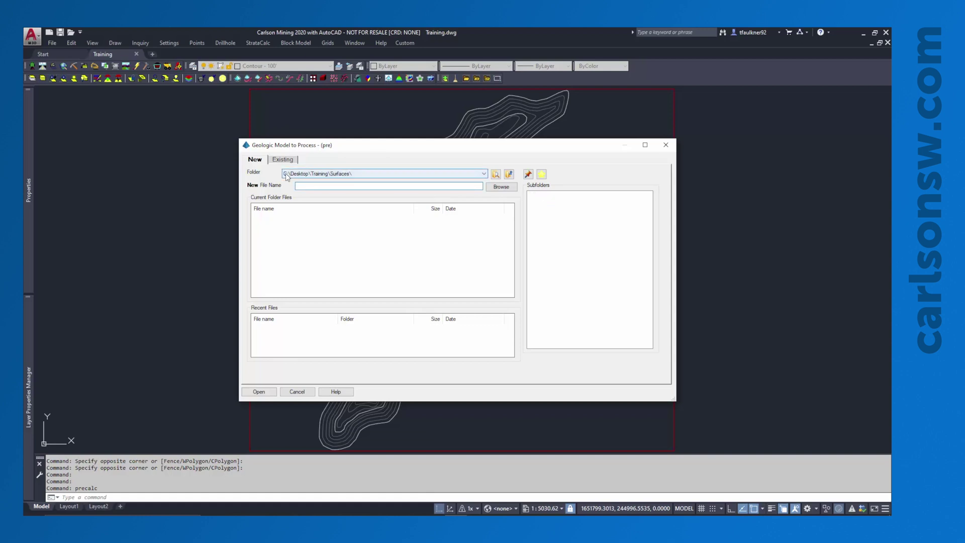
{"action": "type", "text": "Geologic Model"}
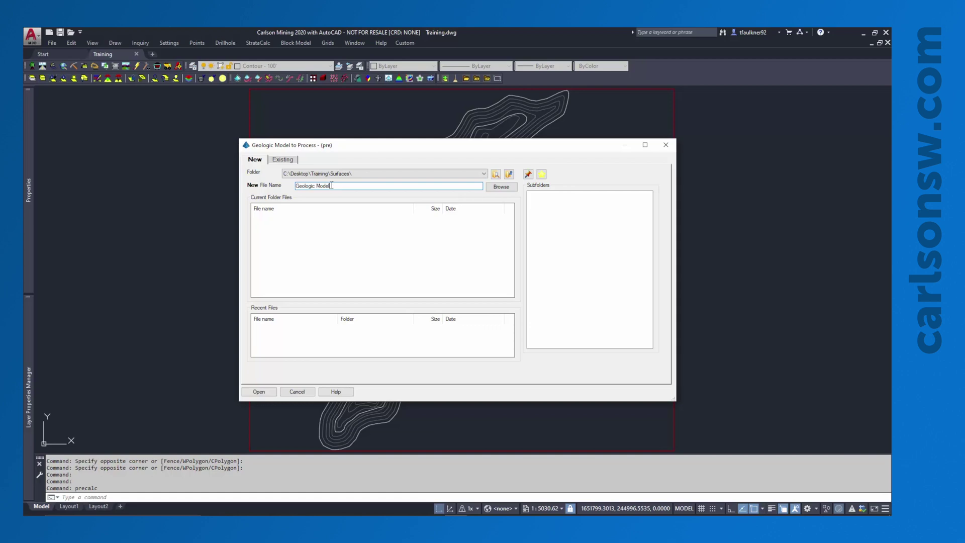
{"action": "left_click", "coordinate": [259, 391]}
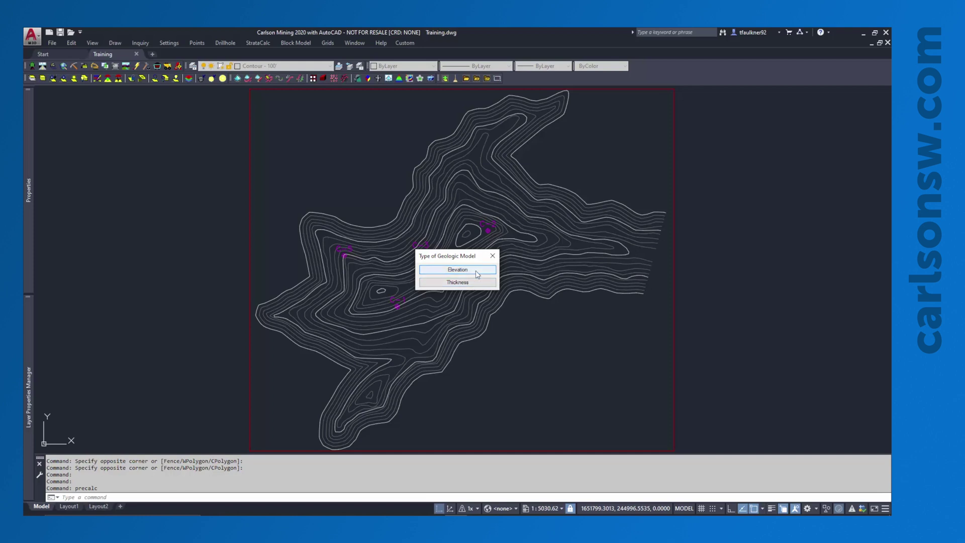
- Choose an Elevation-type model and set Topography.grd as its surface file
{"action": "left_click", "coordinate": [477, 274]}
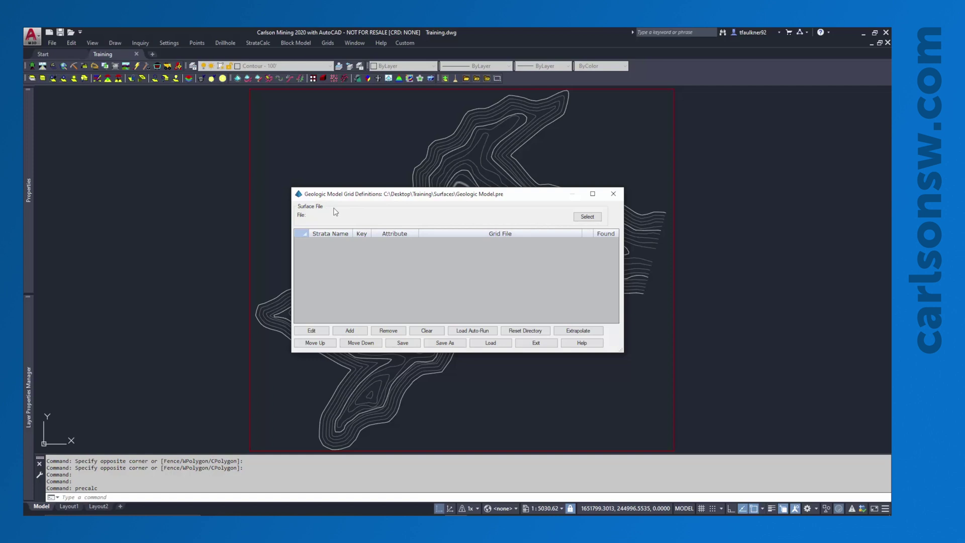
{"action": "left_click", "coordinate": [586, 216]}
{"action": "scroll", "coordinate": [301, 281], "scroll_direction": "down", "scroll_amount": 3}
{"action": "left_click", "coordinate": [283, 296]}
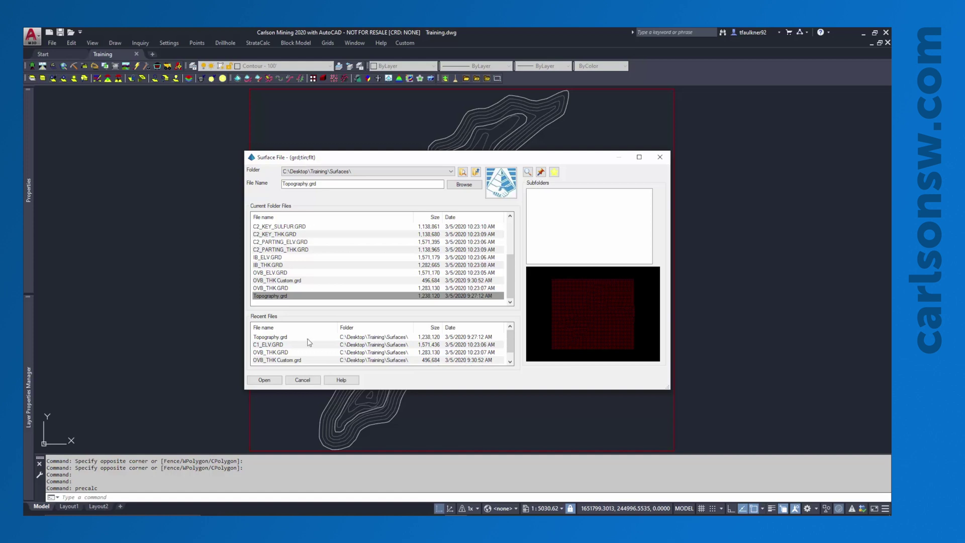
{"action": "left_click", "coordinate": [272, 381]}
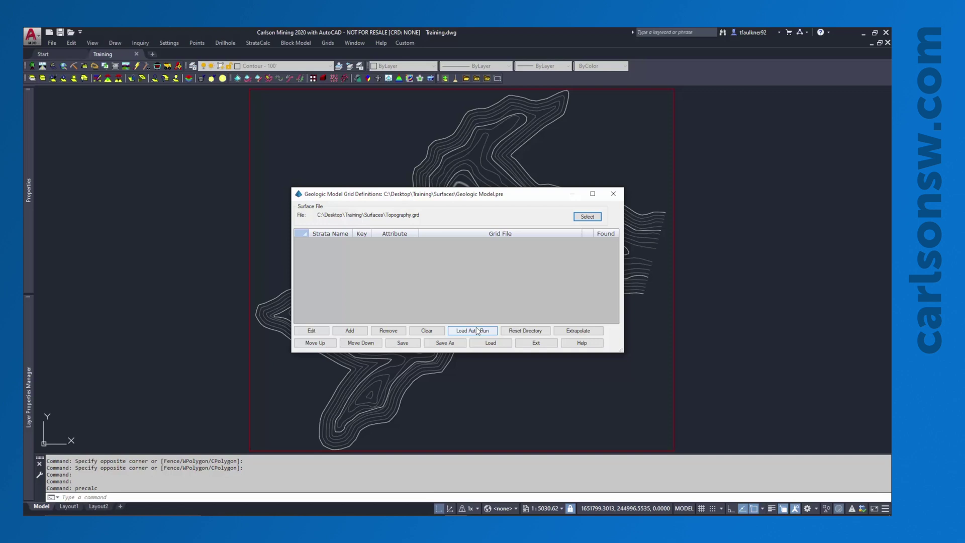
- Load the strata grids from Strata Grid Autorun.run and enlarge the dialog to show all eleven rows
{"action": "left_click", "coordinate": [477, 330]}
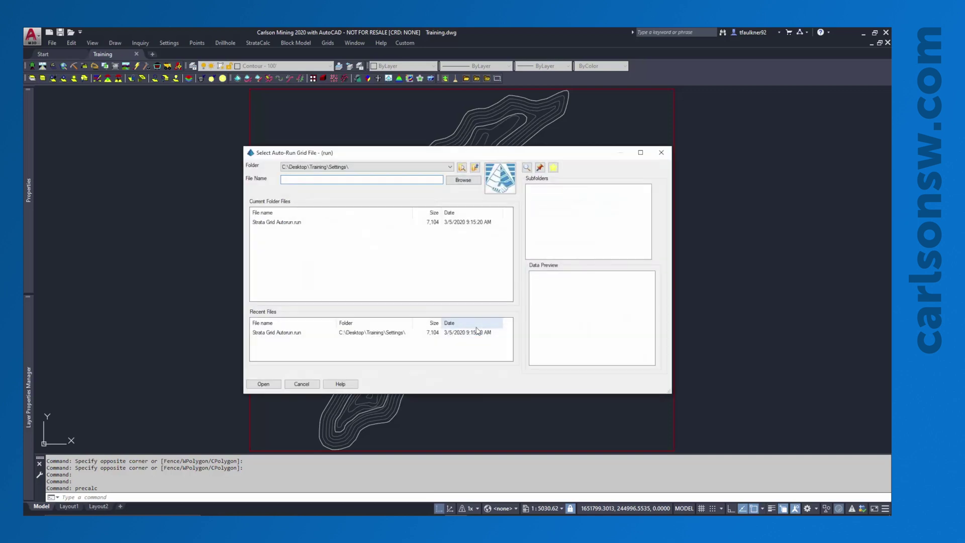
{"action": "left_click", "coordinate": [292, 225]}
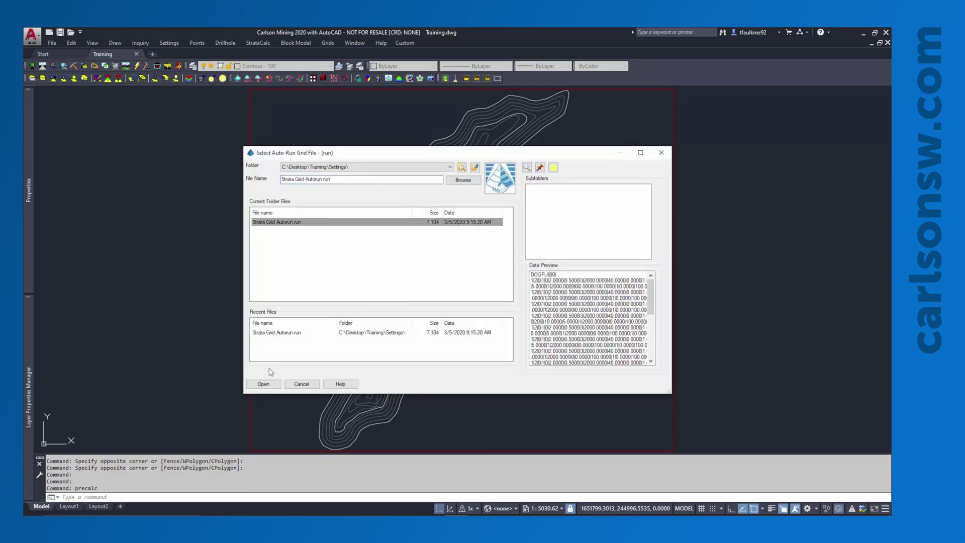
{"action": "left_click", "coordinate": [264, 384]}
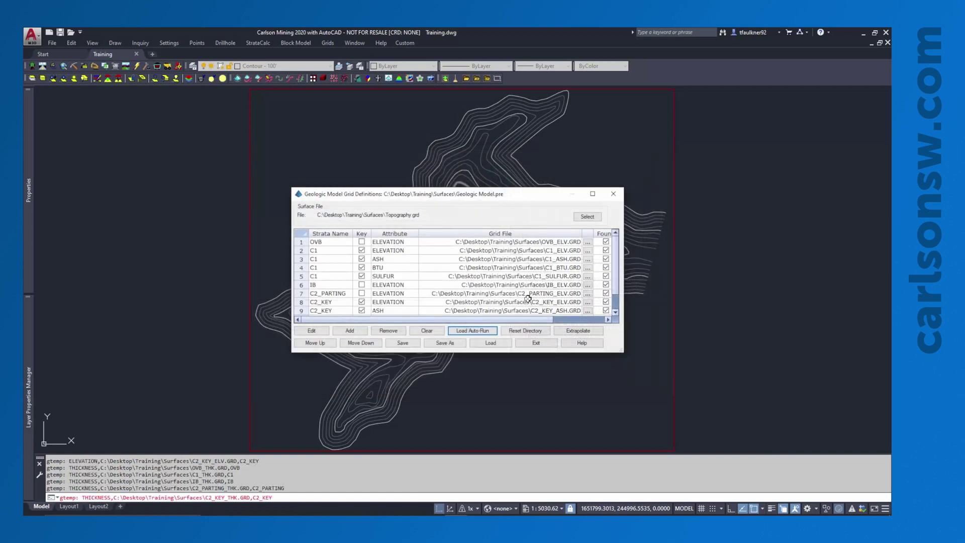
{"action": "left_click_drag", "start_coordinate": [622, 353], "coordinate": [645, 389]}
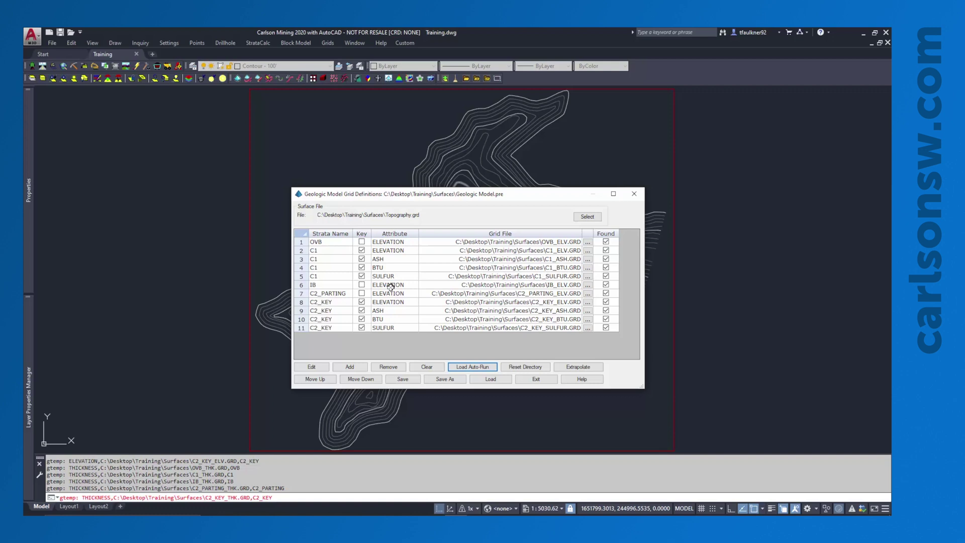
{"action": "left_click_drag", "start_coordinate": [617, 243], "coordinate": [614, 327]}
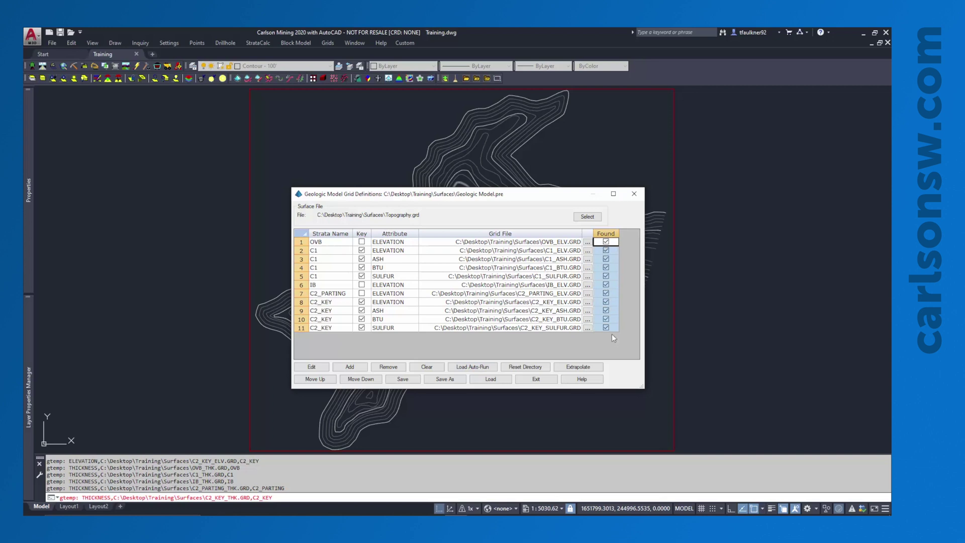
{"action": "left_click", "coordinate": [515, 295]}
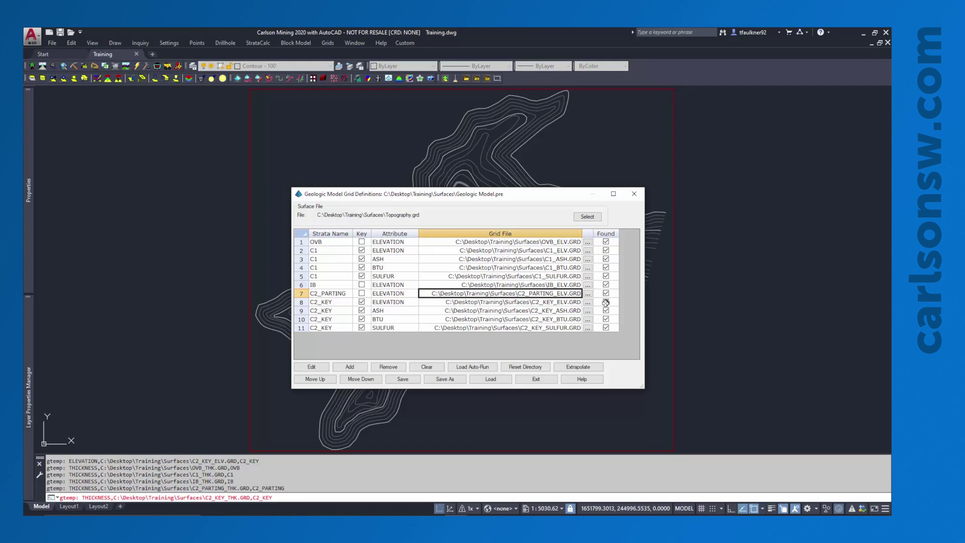
- Reset the grid directory to Training\Surfaces and check all eleven grids show as found
{"action": "left_click", "coordinate": [524, 366]}
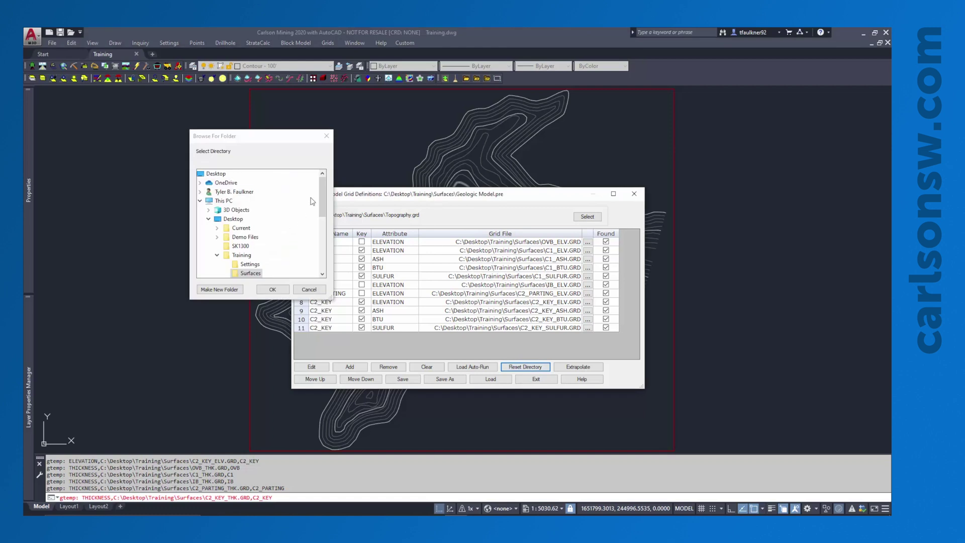
{"action": "left_click_drag", "start_coordinate": [321, 199], "coordinate": [321, 216]}
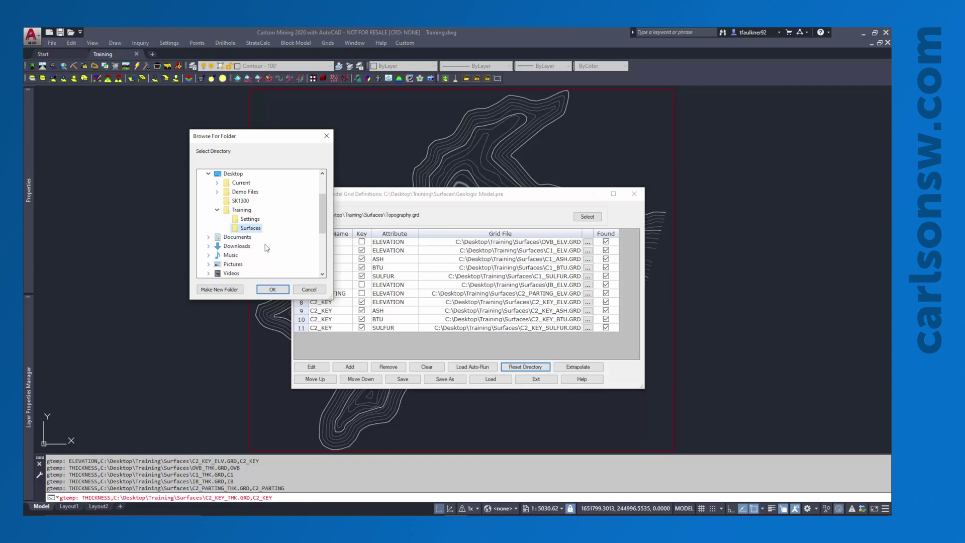
{"action": "left_click", "coordinate": [272, 290]}
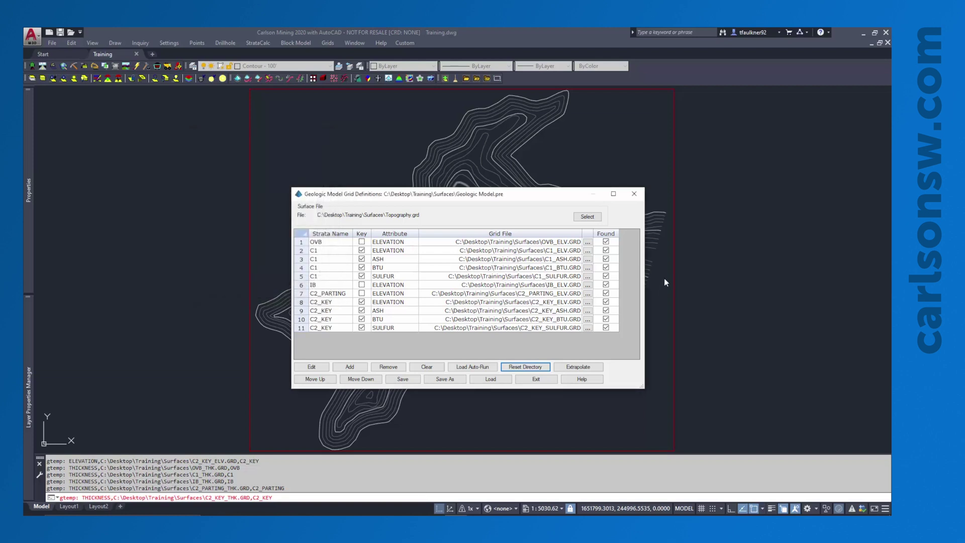
{"action": "left_click_drag", "start_coordinate": [614, 242], "coordinate": [612, 324]}
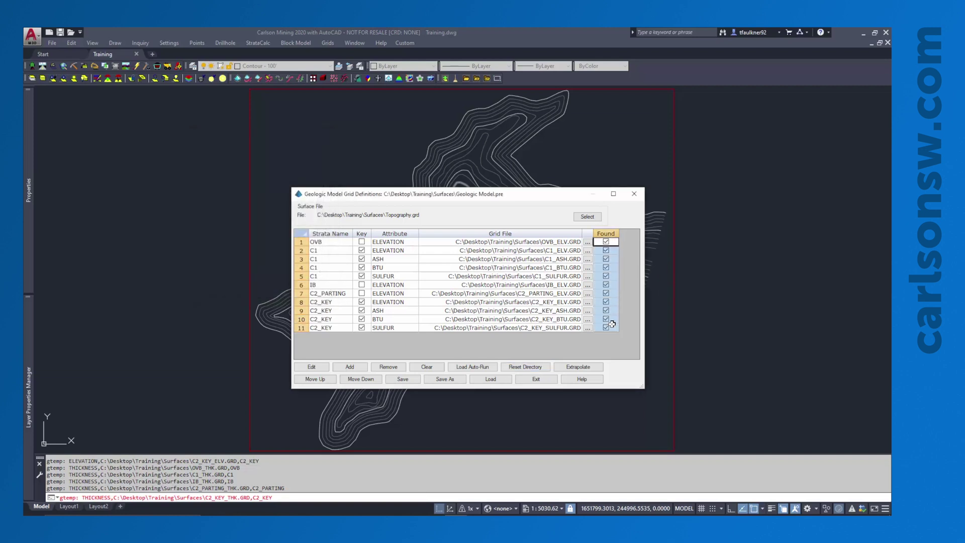
{"action": "left_click", "coordinate": [341, 243]}
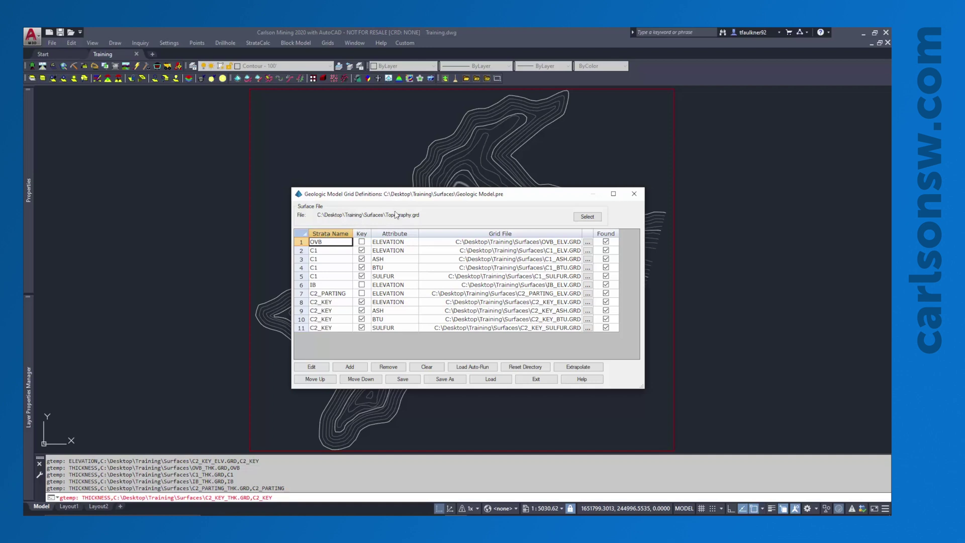
{"action": "left_click", "coordinate": [321, 250]}
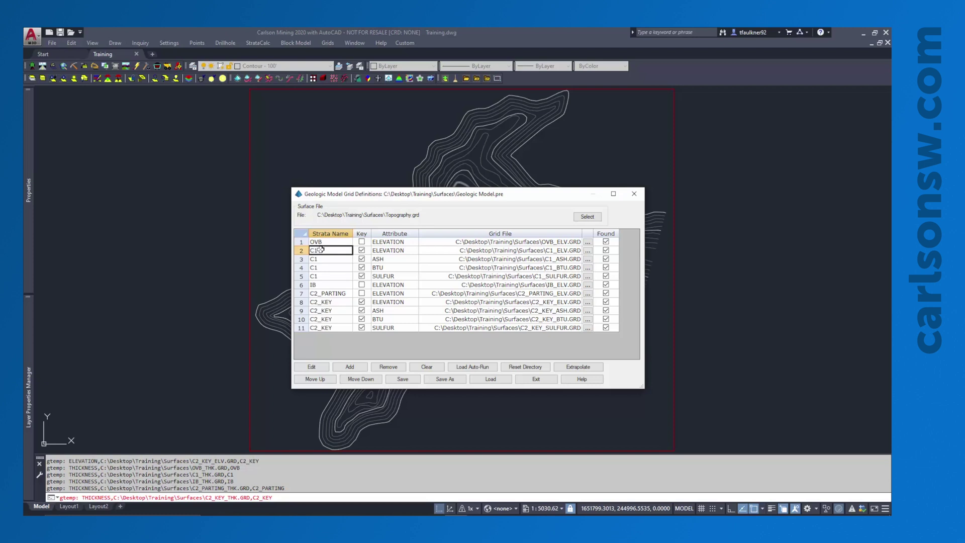
{"action": "left_click", "coordinate": [325, 240]}
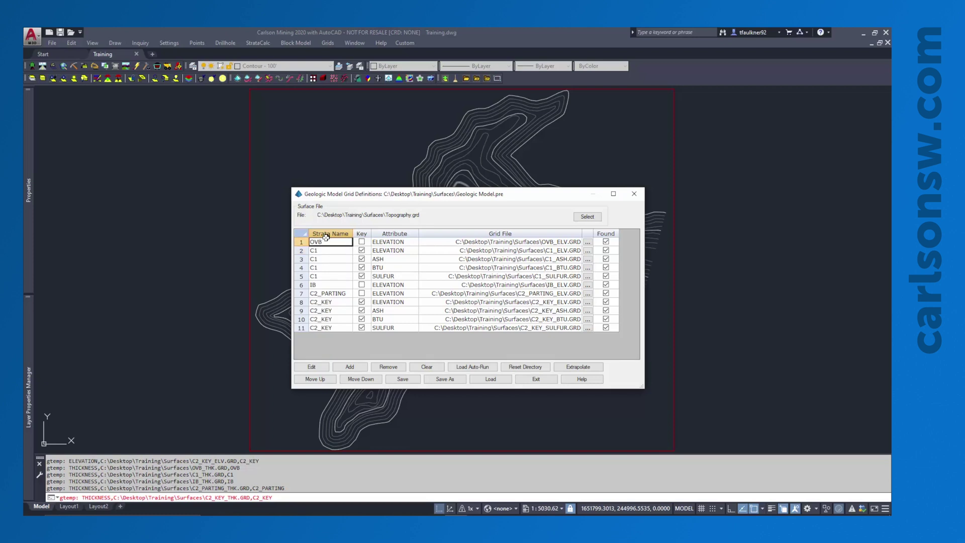
{"action": "left_click", "coordinate": [327, 252]}
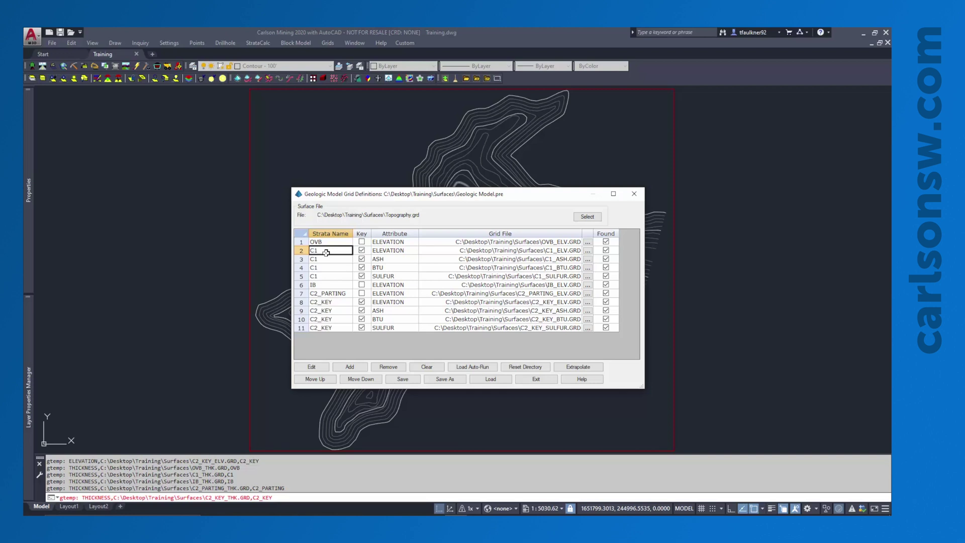
{"action": "left_click", "coordinate": [326, 242]}
{"action": "left_click", "coordinate": [326, 250]}
{"action": "left_click", "coordinate": [321, 285]}
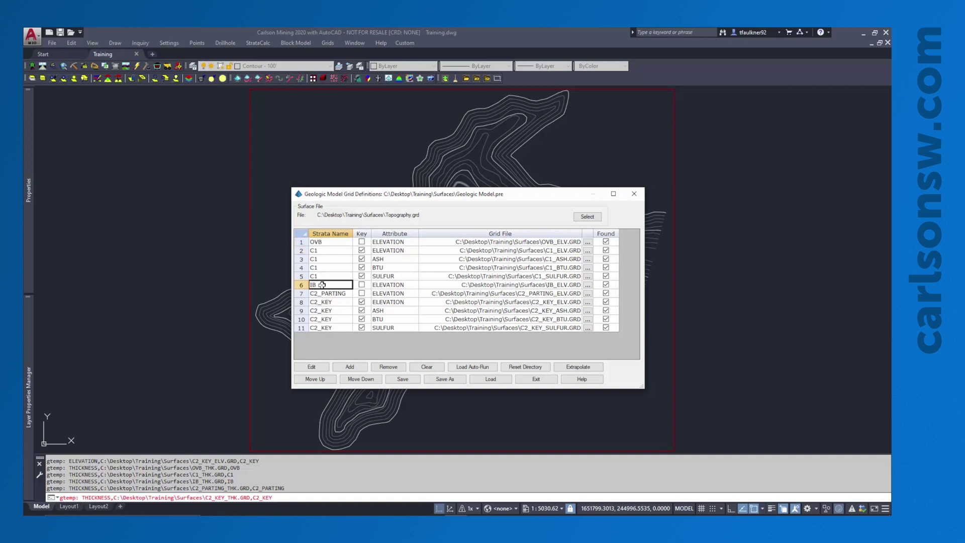
{"action": "left_click", "coordinate": [329, 242]}
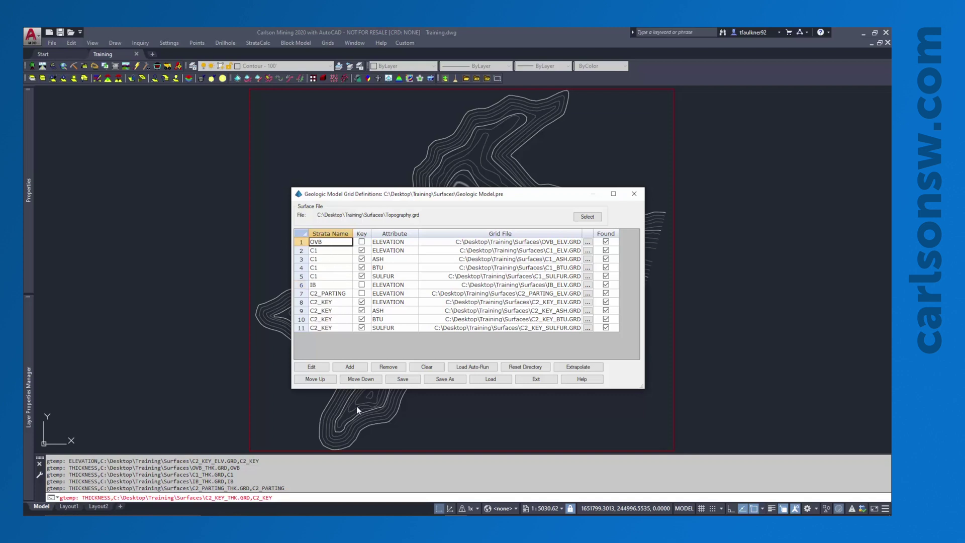
{"action": "left_click", "coordinate": [355, 379]}
{"action": "left_click", "coordinate": [354, 379]}
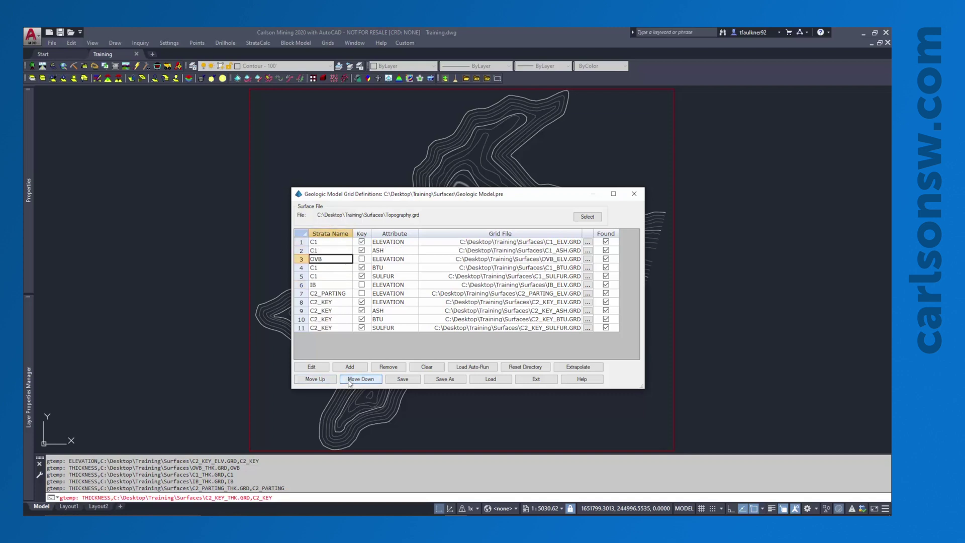
{"action": "left_click", "coordinate": [315, 379]}
{"action": "left_click", "coordinate": [315, 379]}
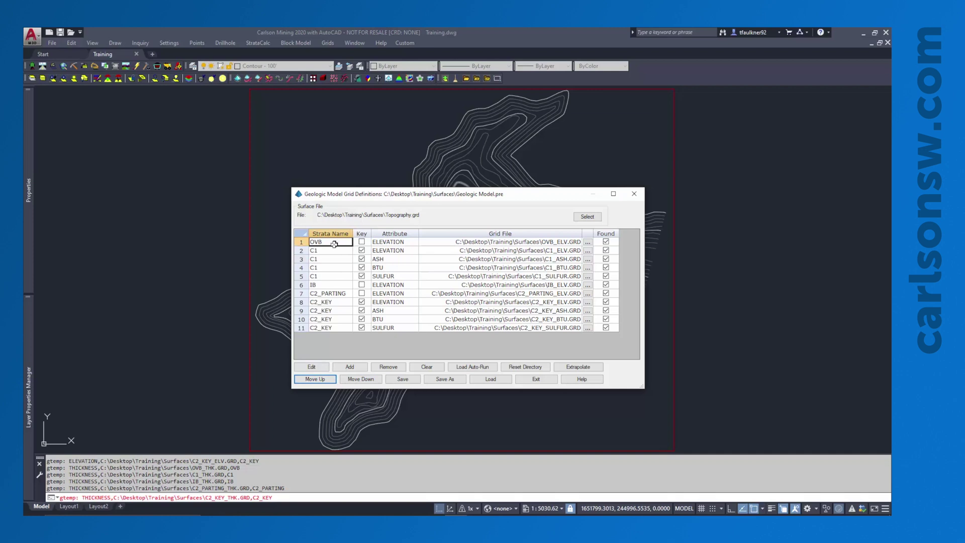
{"action": "left_click", "coordinate": [586, 241]}
{"action": "left_click", "coordinate": [586, 242]}
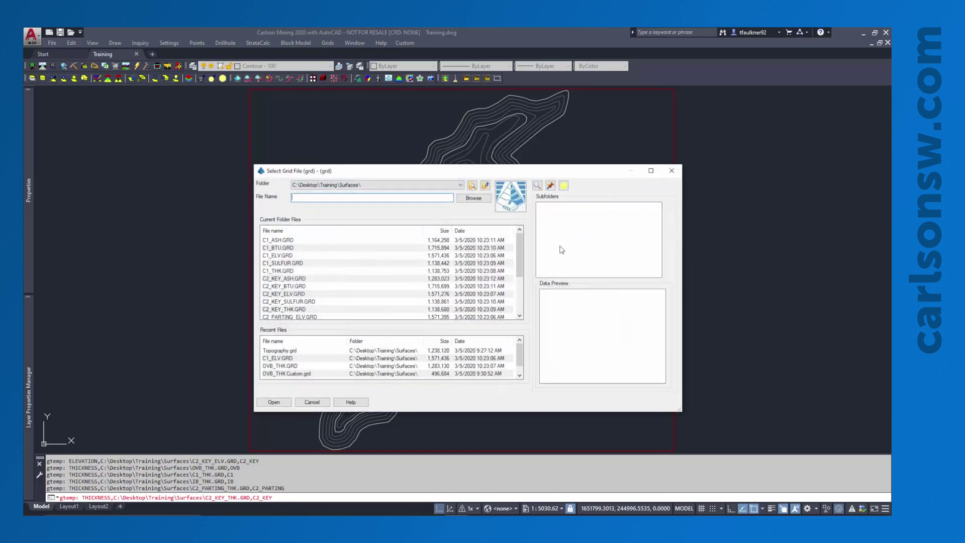
{"action": "left_click", "coordinate": [302, 402]}
{"action": "left_click", "coordinate": [544, 243]}
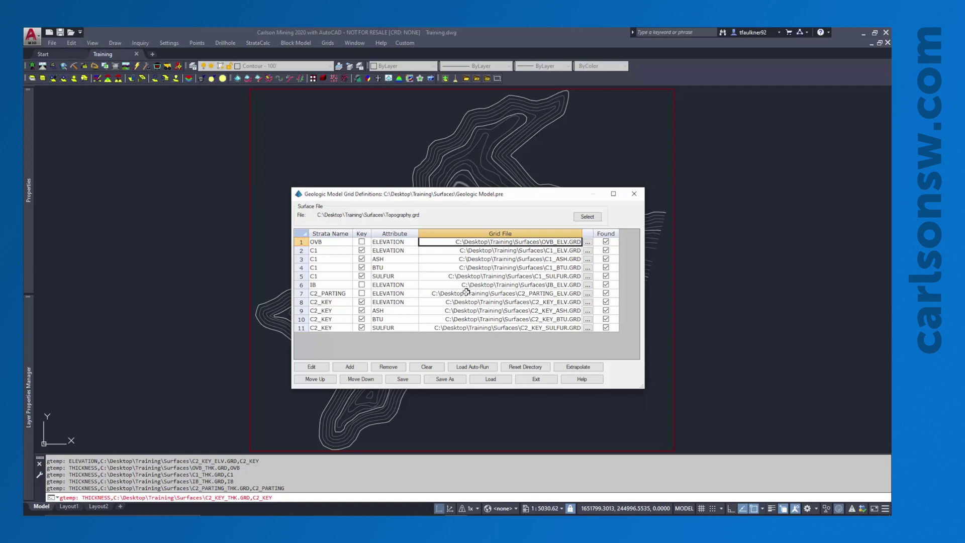
- Delete the C1 ELEVATION row (row 2) from the grid definitions table
{"action": "left_click", "coordinate": [347, 251]}
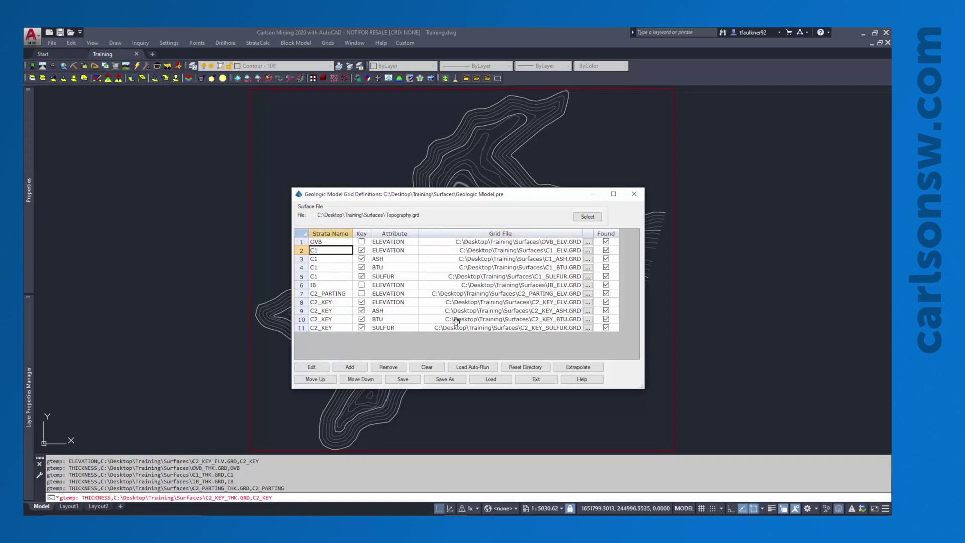
{"action": "left_click", "coordinate": [396, 367]}
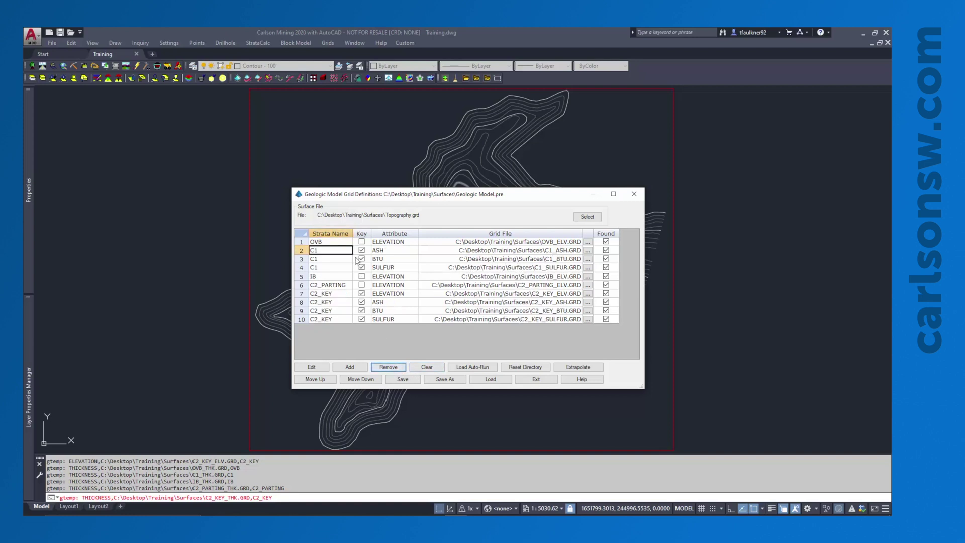
{"action": "left_click", "coordinate": [352, 366]}
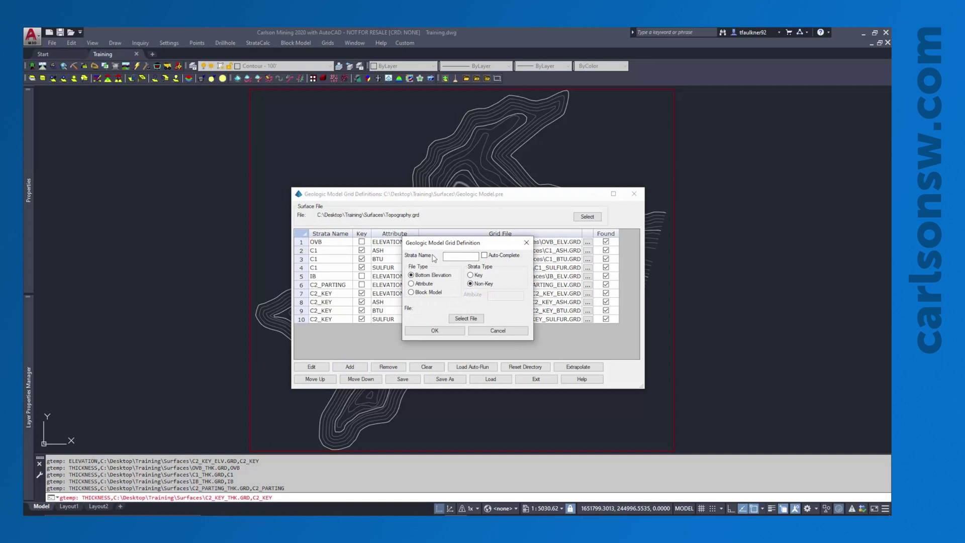
- Add stratum C1 as a Key stratum using the grid file C1_ELV.GRD
{"action": "type", "text": "C1"}
{"action": "left_click", "coordinate": [472, 275]}
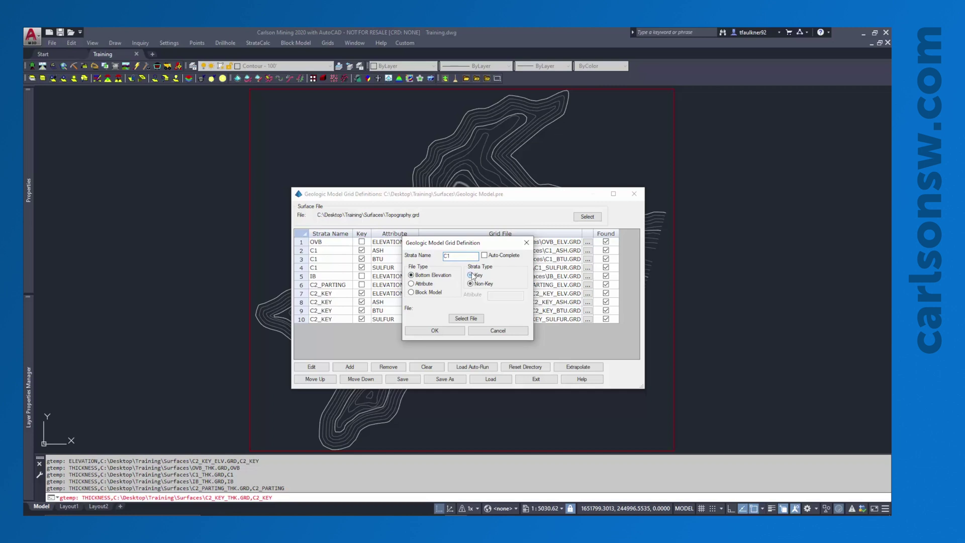
{"action": "left_click", "coordinate": [466, 318]}
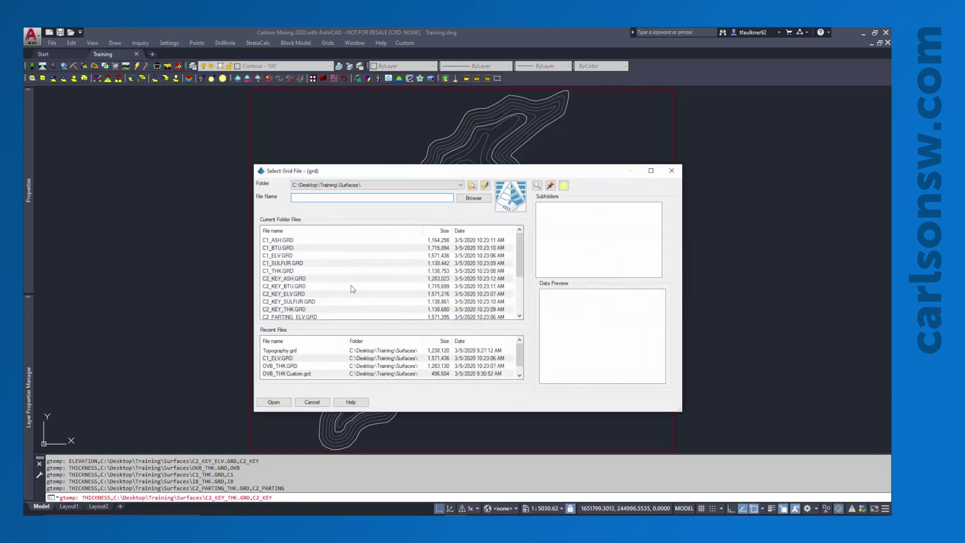
{"action": "double_click", "coordinate": [285, 255]}
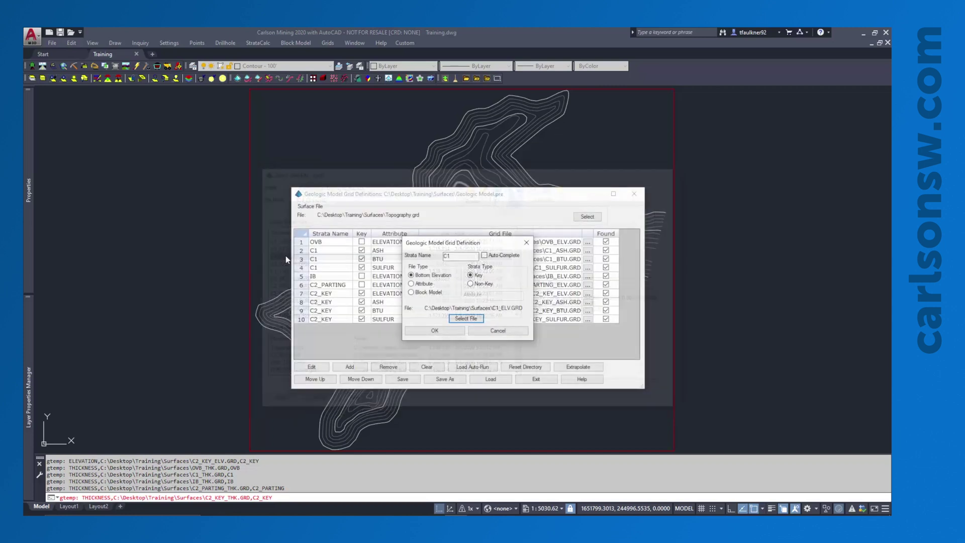
{"action": "left_click", "coordinate": [435, 330]}
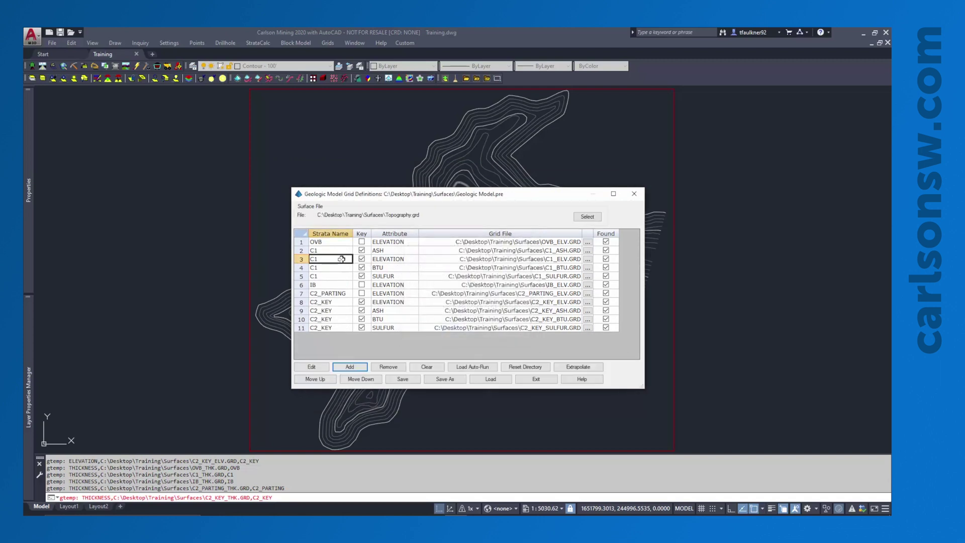
- Move the C1 ELEVATION row up from row 3 to row 2, directly below OVB
{"action": "left_click_drag", "start_coordinate": [342, 259], "coordinate": [385, 258]}
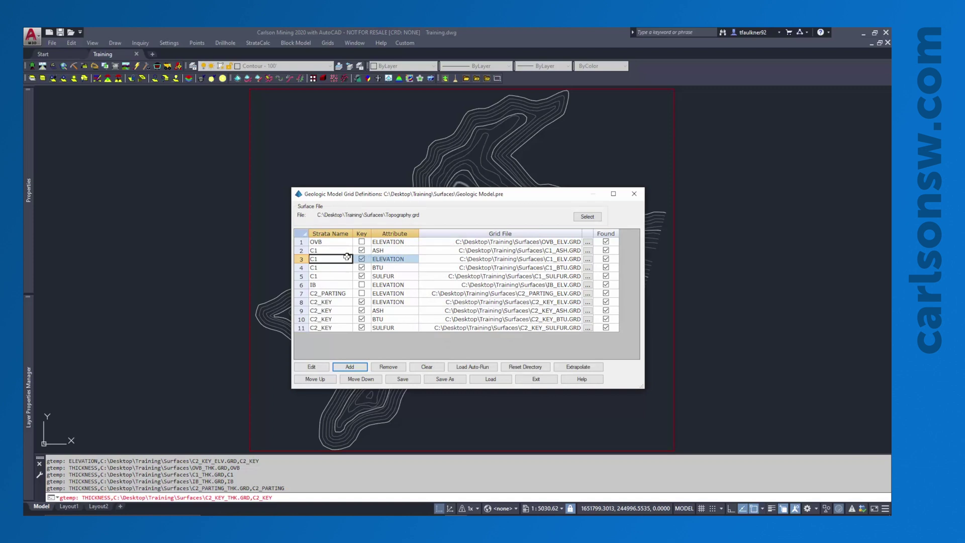
{"action": "left_click", "coordinate": [379, 251]}
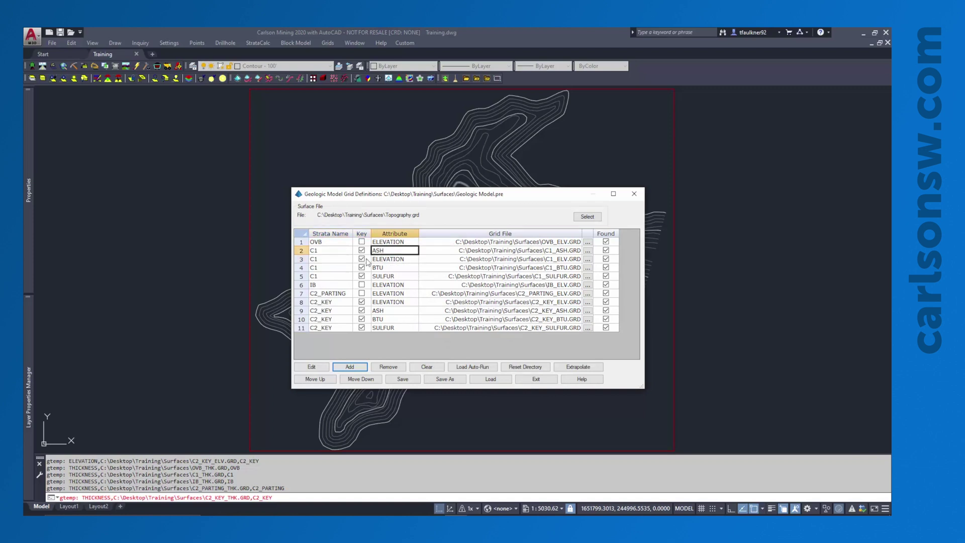
{"action": "left_click_drag", "start_coordinate": [342, 251], "coordinate": [385, 270]}
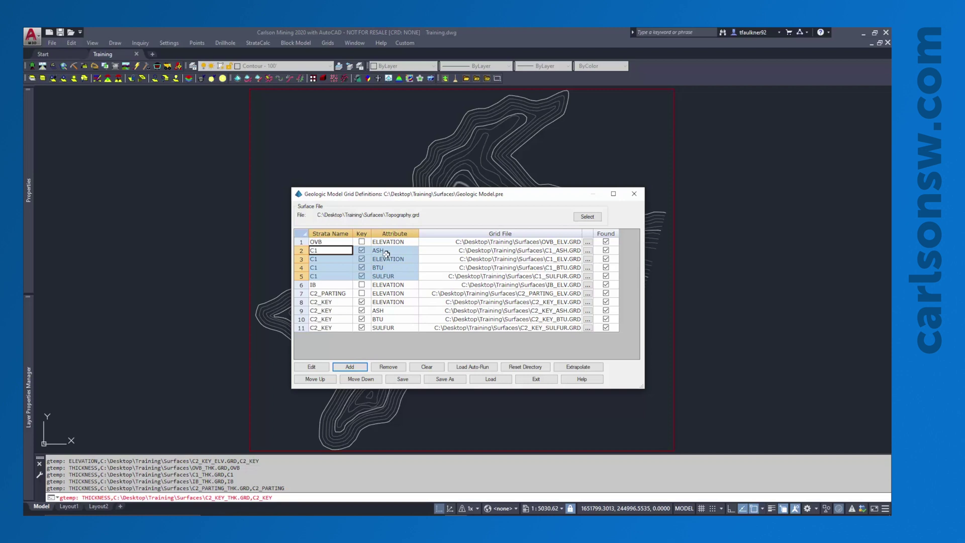
{"action": "left_click", "coordinate": [384, 252]}
{"action": "left_click", "coordinate": [390, 259]}
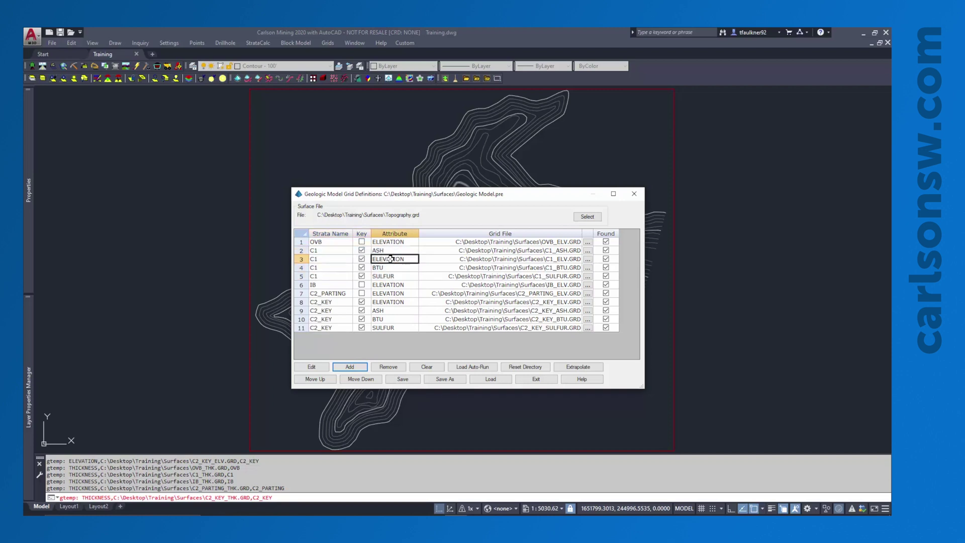
{"action": "left_click", "coordinate": [393, 242]}
{"action": "left_click", "coordinate": [392, 260]}
{"action": "left_click_drag", "start_coordinate": [388, 285], "coordinate": [386, 303]}
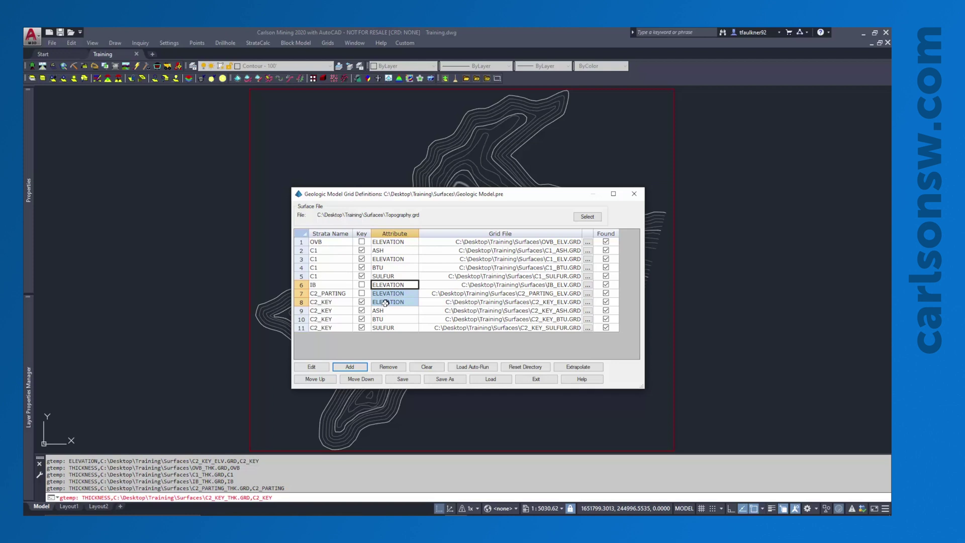
{"action": "left_click", "coordinate": [385, 259]}
{"action": "left_click", "coordinate": [315, 379]}
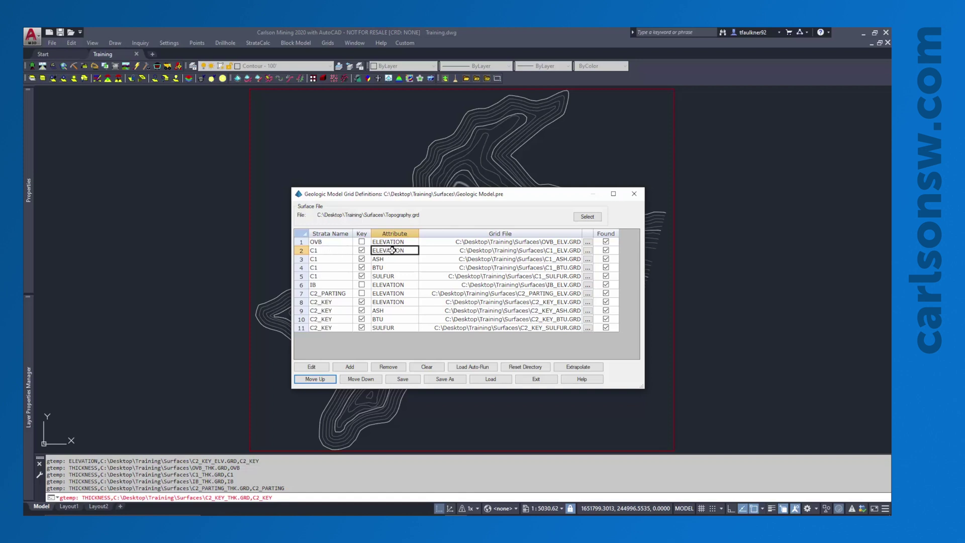
{"action": "left_click_drag", "start_coordinate": [392, 242], "coordinate": [390, 251]}
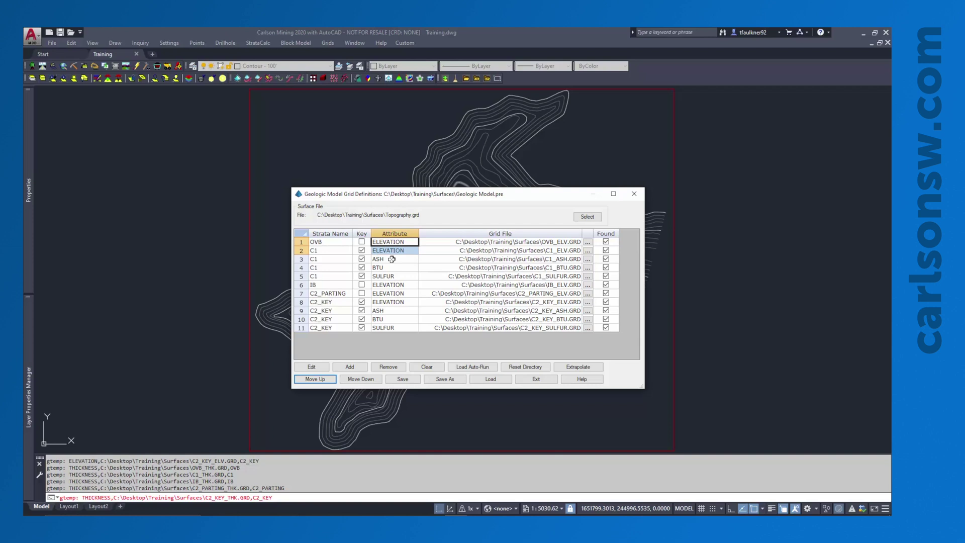
{"action": "left_click", "coordinate": [391, 259]}
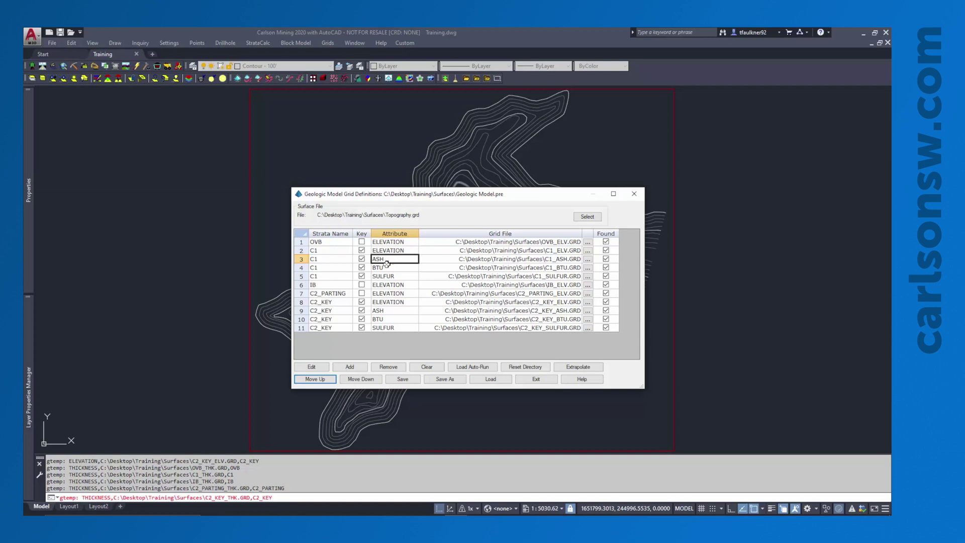
{"action": "left_click_drag", "start_coordinate": [339, 285], "coordinate": [378, 283]}
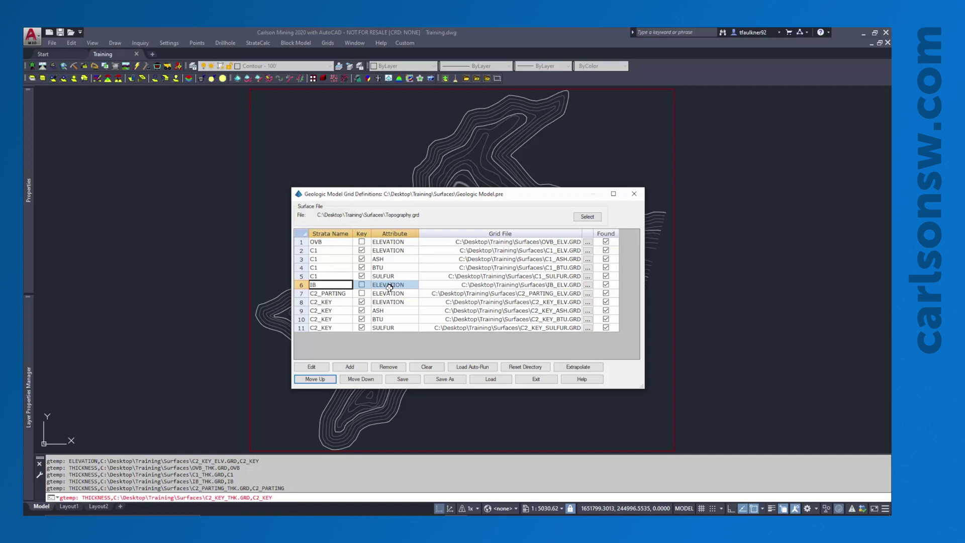
- Save the grid definitions and exit the table back to the contour drawing
{"action": "left_click", "coordinate": [409, 382]}
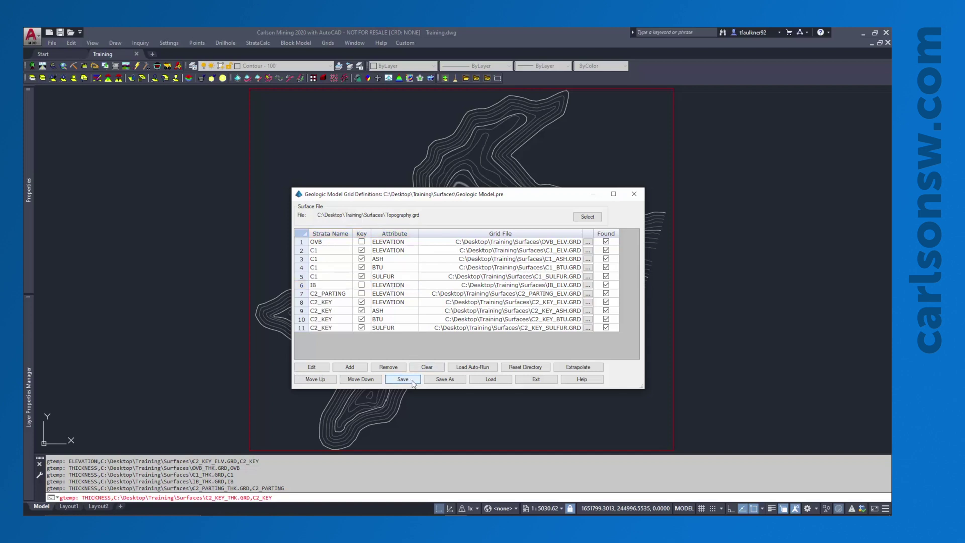
{"action": "left_click", "coordinate": [524, 380]}
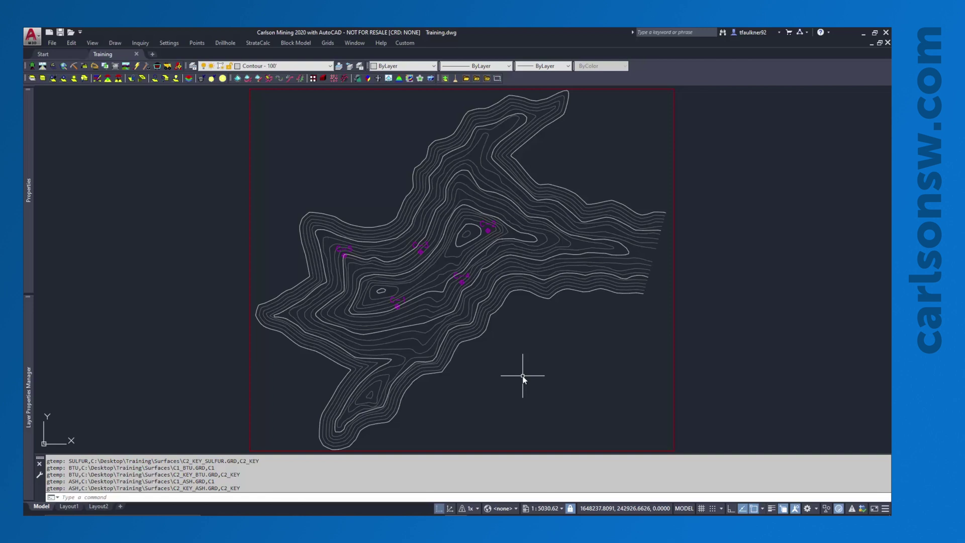
{"action": "left_click", "coordinate": [256, 43]}
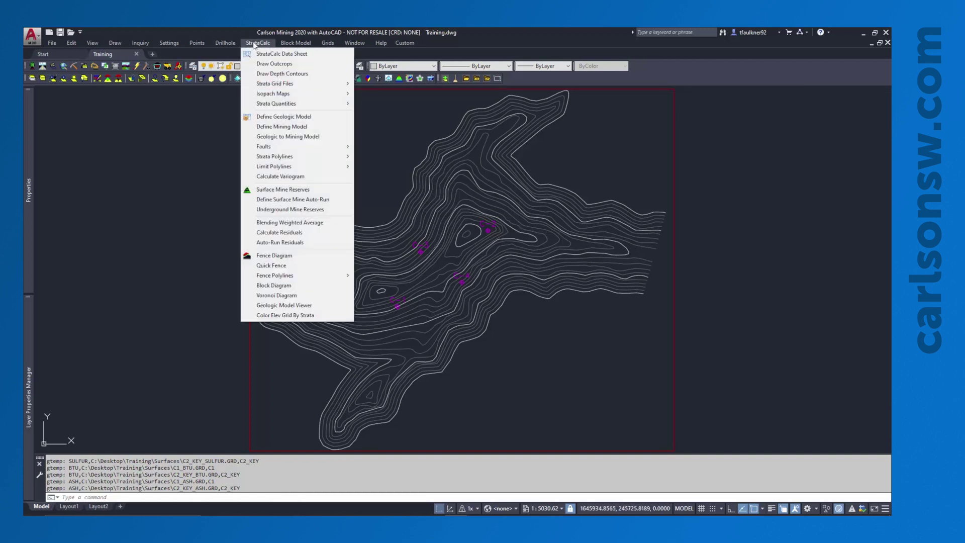
- Open Geologic Model.pre in the Geologic Model Viewer
{"action": "left_click", "coordinate": [269, 307]}
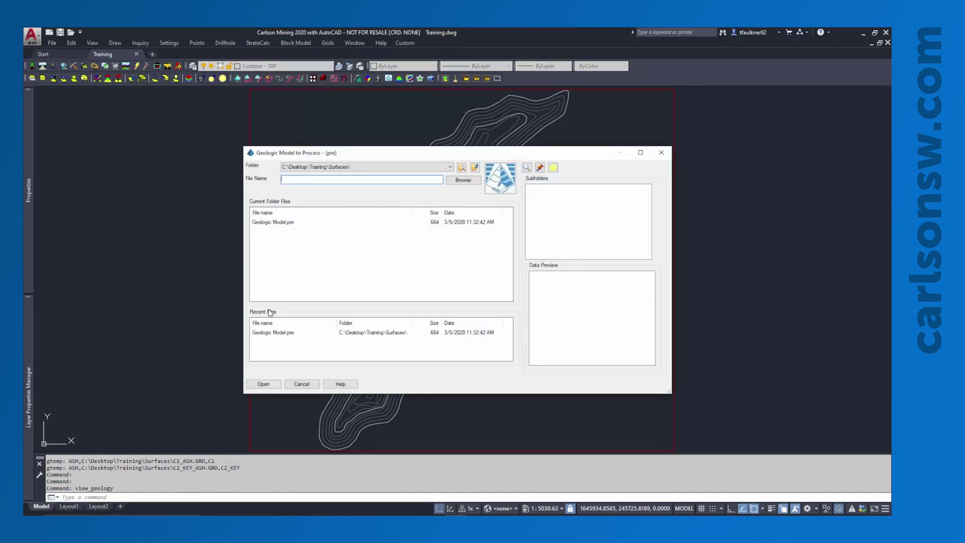
{"action": "left_click", "coordinate": [280, 225]}
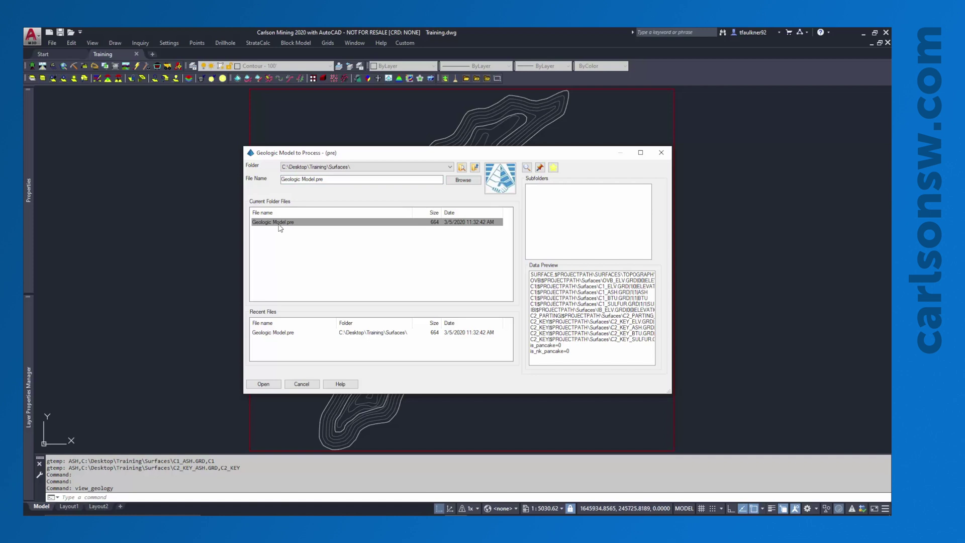
{"action": "left_click", "coordinate": [270, 384]}
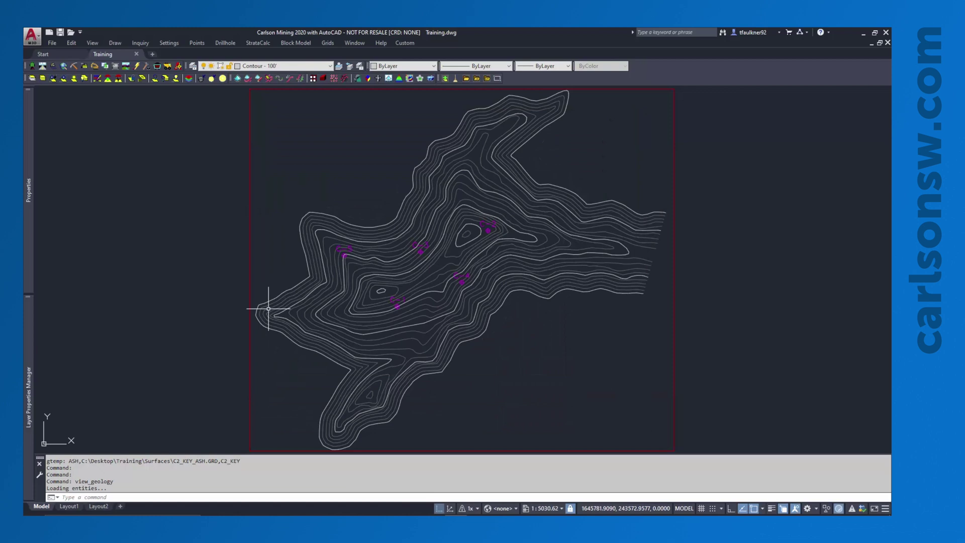
- Orbit the 3D view to see the stacked strata, then list the surfaces TOPOGRAPHY through C2_KEY_ELV
{"action": "left_click_drag", "start_coordinate": [439, 204], "coordinate": [415, 254]}
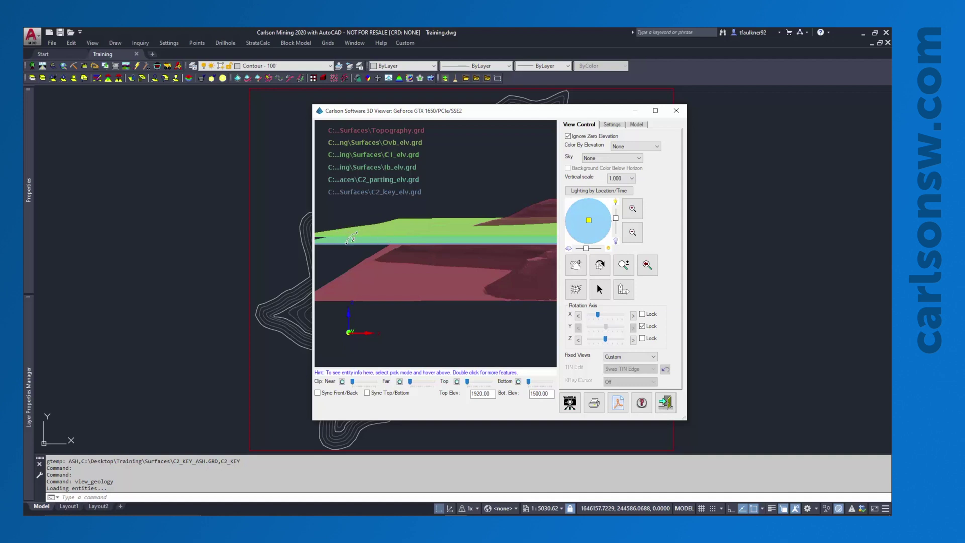
{"action": "left_click_drag", "start_coordinate": [450, 242], "coordinate": [449, 315]}
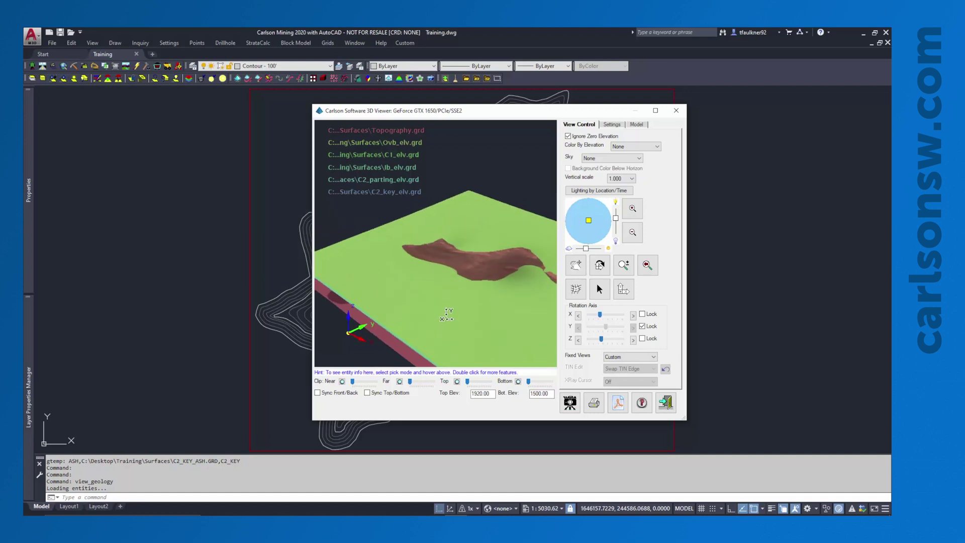
{"action": "left_click_drag", "start_coordinate": [535, 198], "coordinate": [468, 219]}
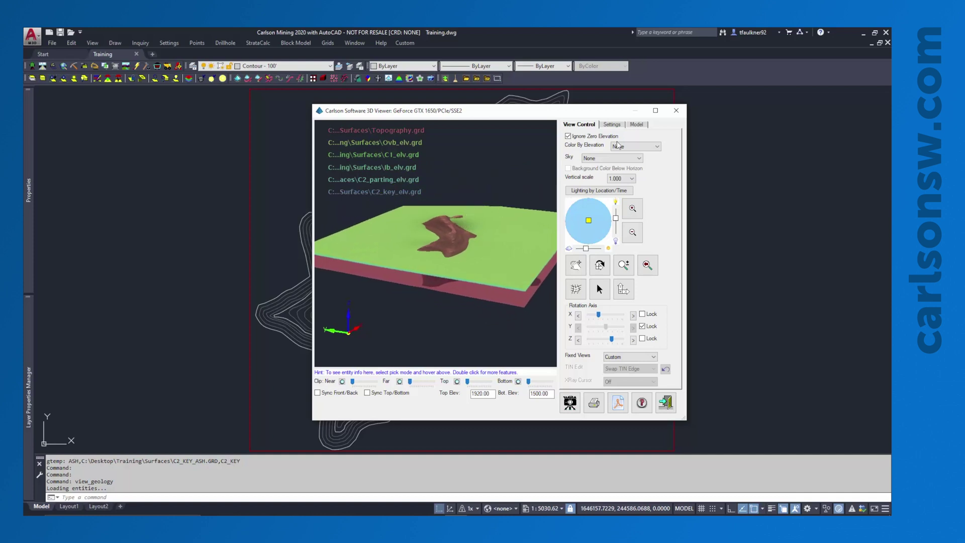
{"action": "left_click", "coordinate": [635, 124]}
{"action": "left_click", "coordinate": [580, 172]}
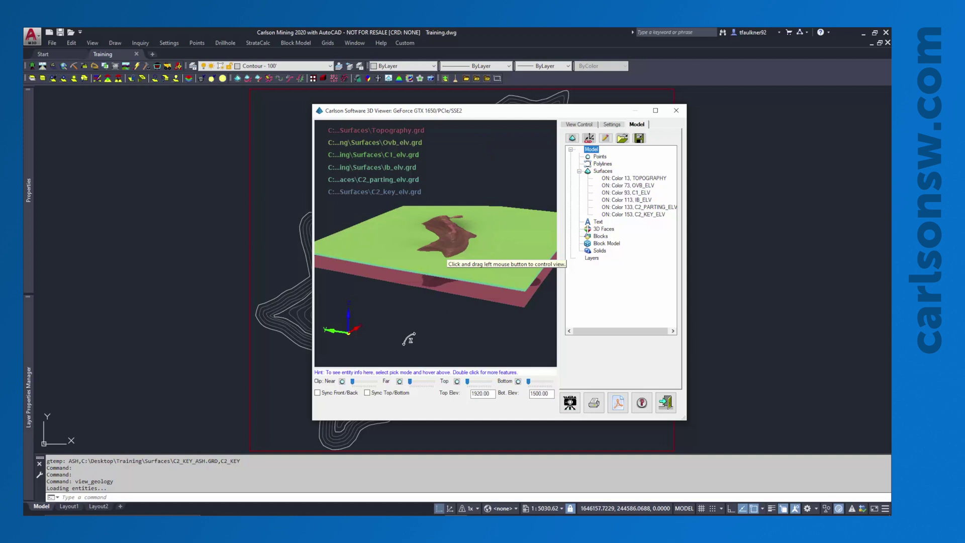
- Orbit and tilt the six stacked strata surfaces to a lower, flatter oblique view
{"action": "left_click_drag", "start_coordinate": [449, 247], "coordinate": [495, 292]}
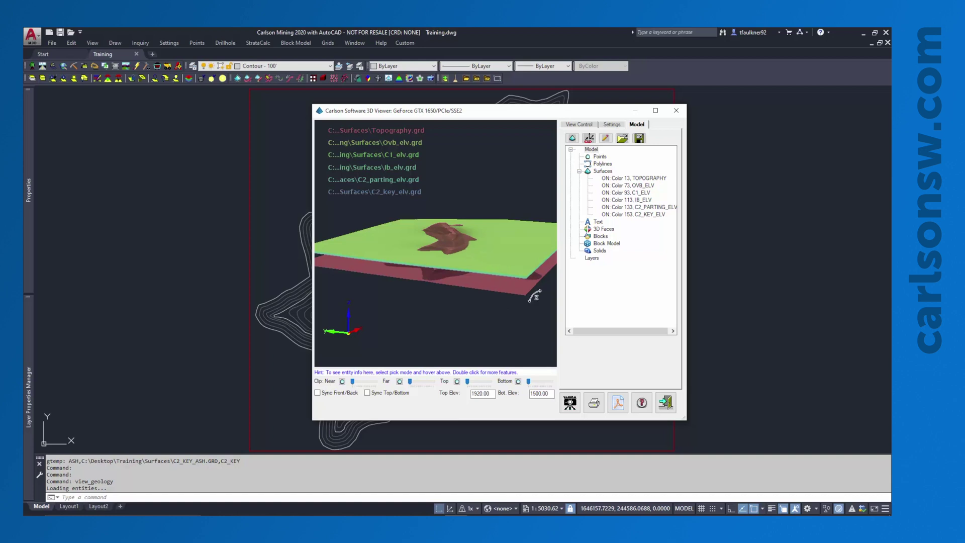
{"action": "left_click_drag", "start_coordinate": [543, 304], "coordinate": [487, 320]}
{"action": "left_click_drag", "start_coordinate": [433, 255], "coordinate": [463, 265]}
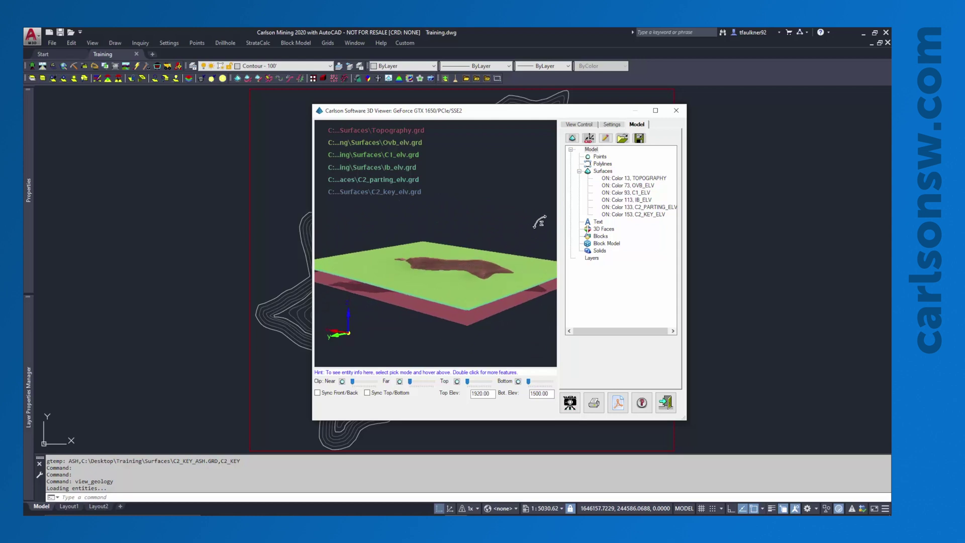